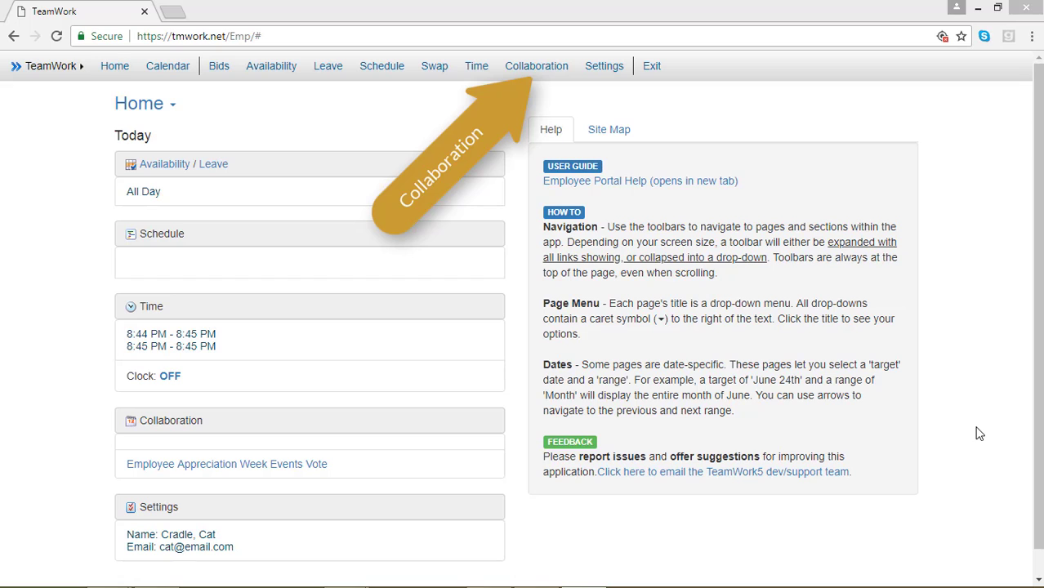
# Start a new event in the Collaboration events calendar and set its date to 8/21/2018.
pyautogui.click(539, 65)
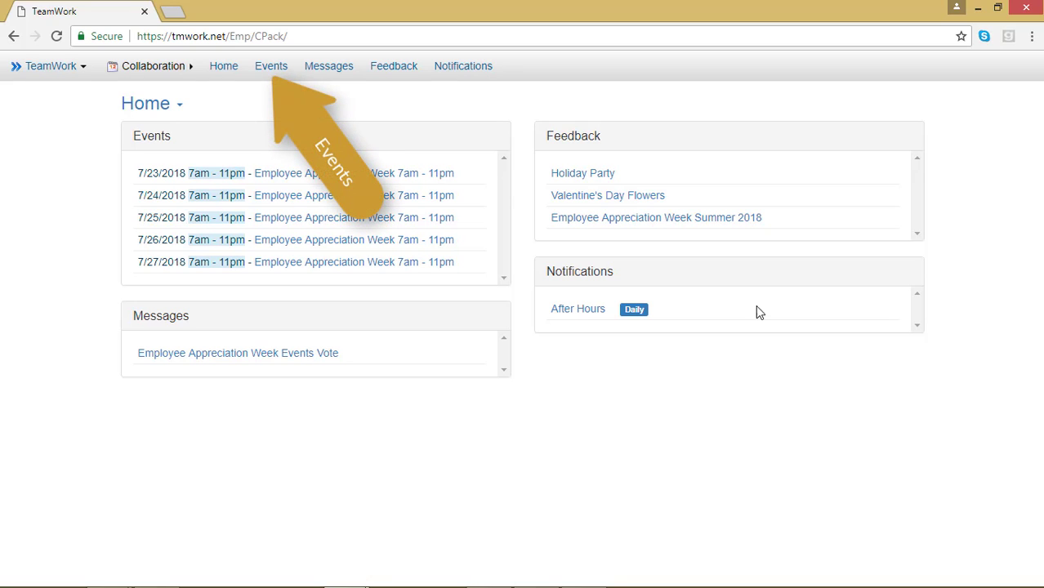
pyautogui.click(264, 66)
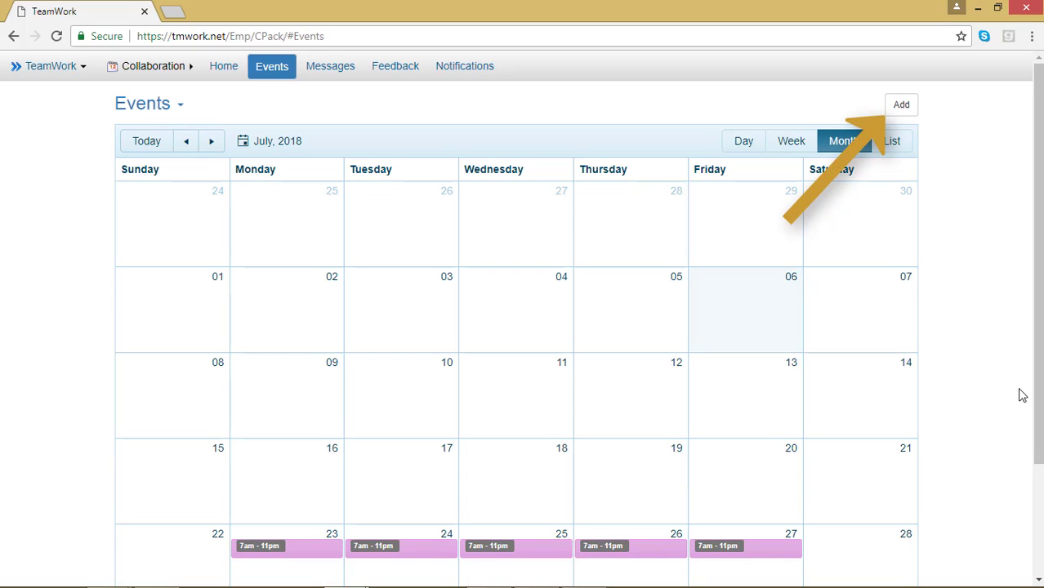
pyautogui.click(902, 105)
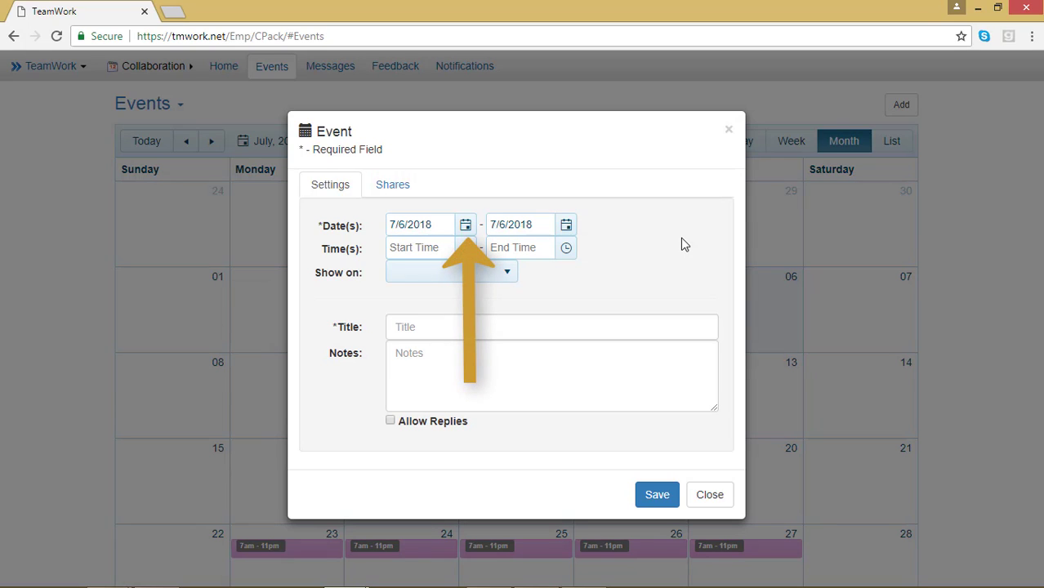
pyautogui.click(466, 230)
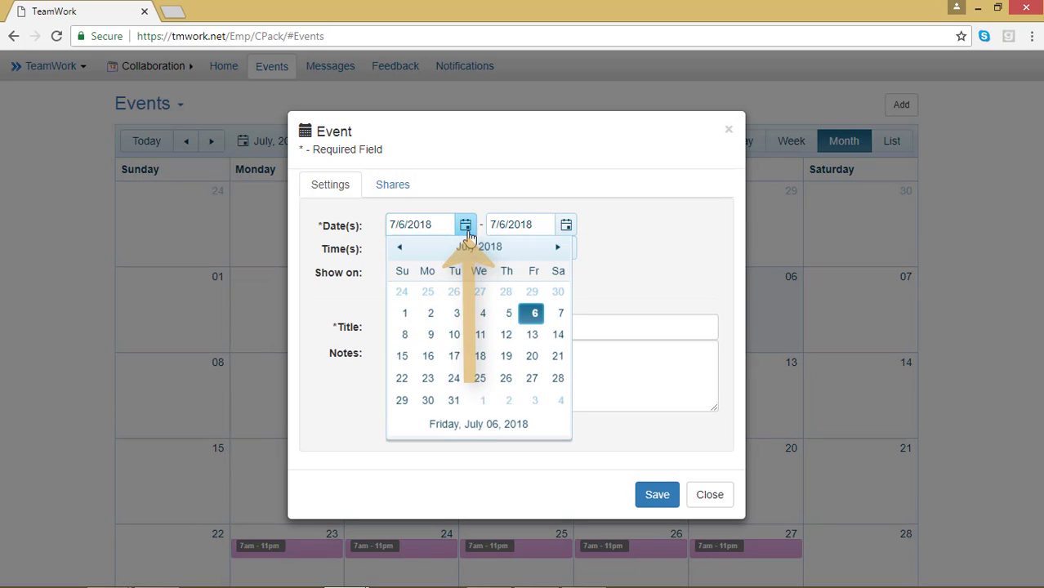
pyautogui.click(556, 252)
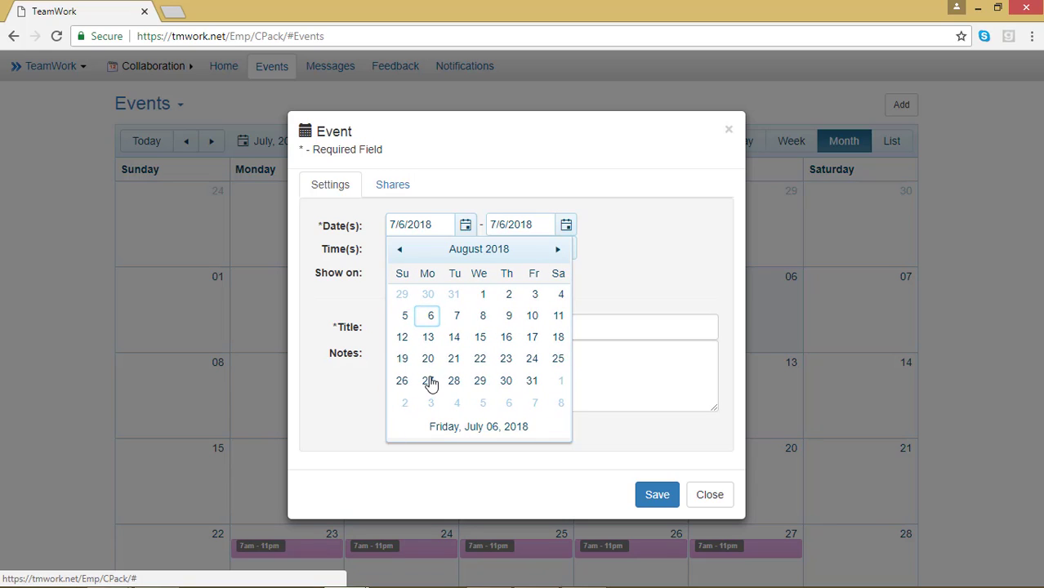
pyautogui.click(454, 360)
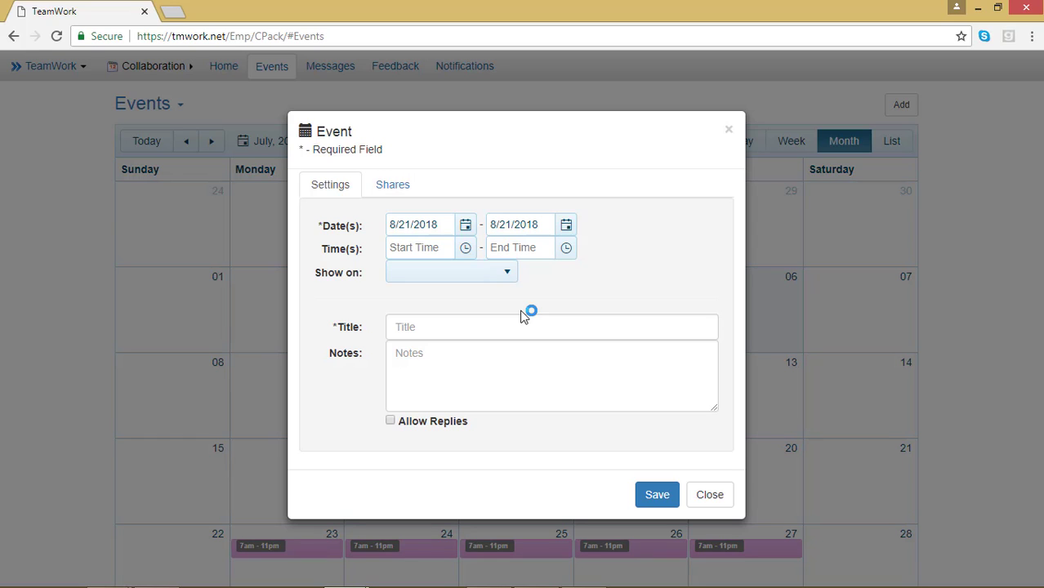
# Set the new event's time range from 12:00 PM to 4:00 PM.
pyautogui.click(462, 249)
pyautogui.moveTo(468, 277); pyautogui.dragTo(478, 350)
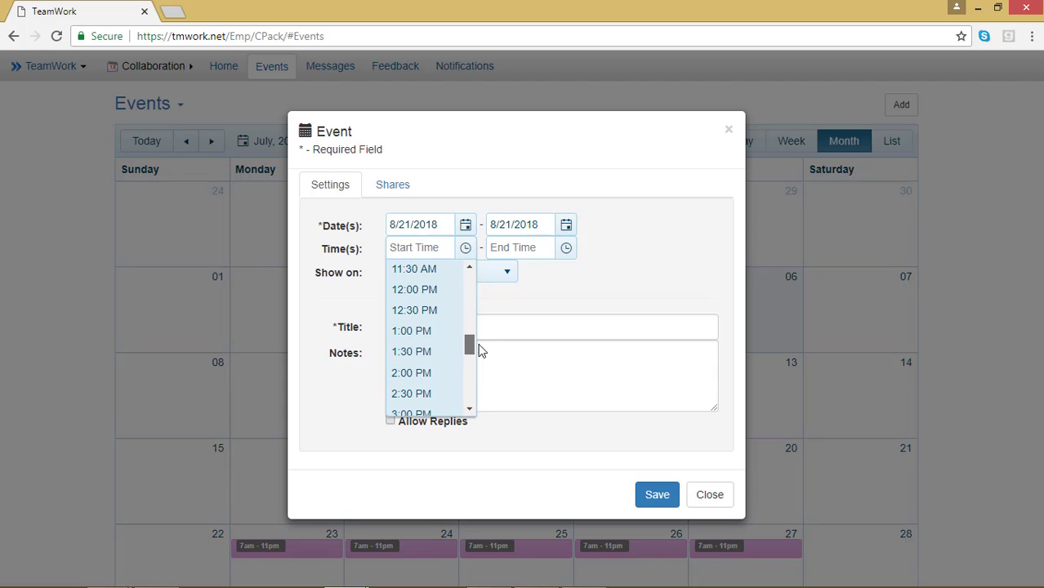
pyautogui.click(433, 290)
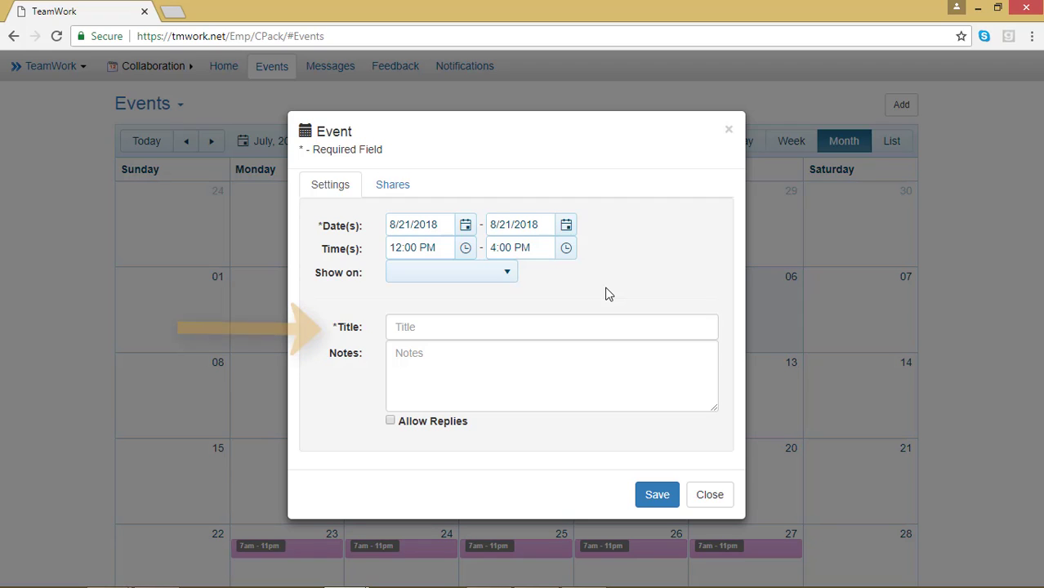
# Title the event "Manger Party", enter the notes "Thank you for employee week. Keep secret." and save it.
pyautogui.click(583, 327)
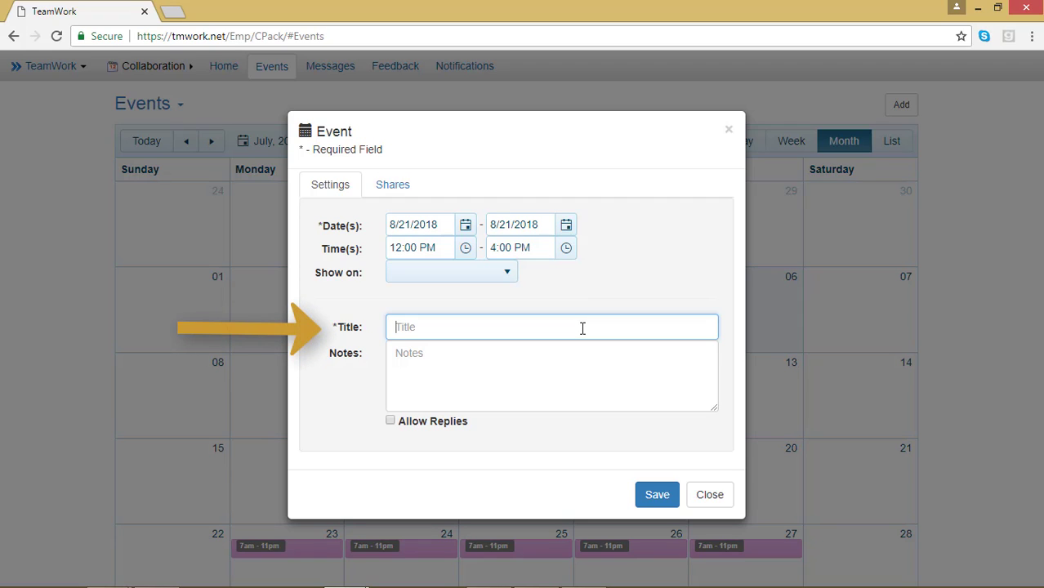
pyautogui.write('Manger Party')
pyautogui.click(557, 372)
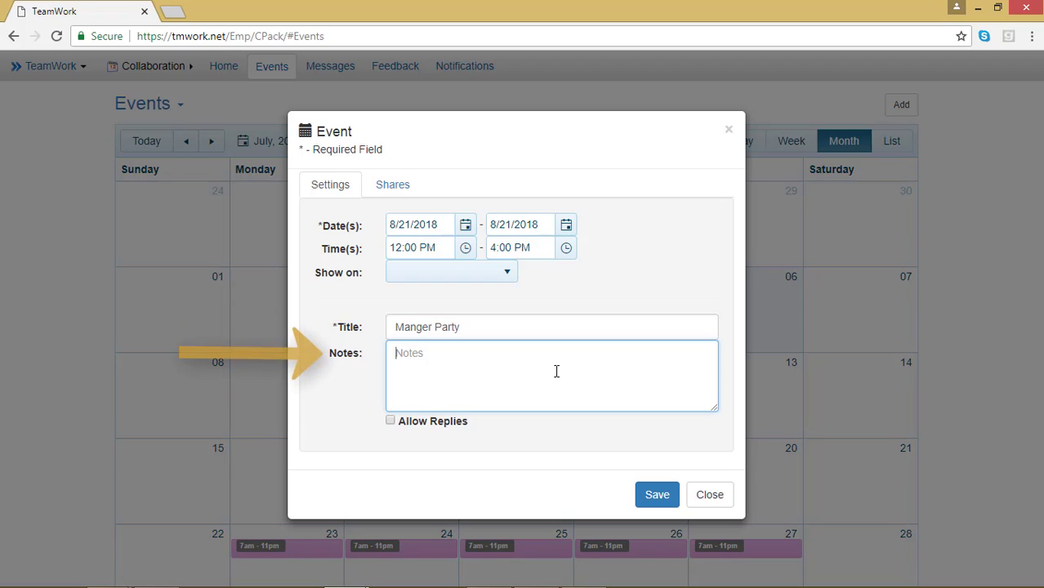
pyautogui.write('Thank you for ')
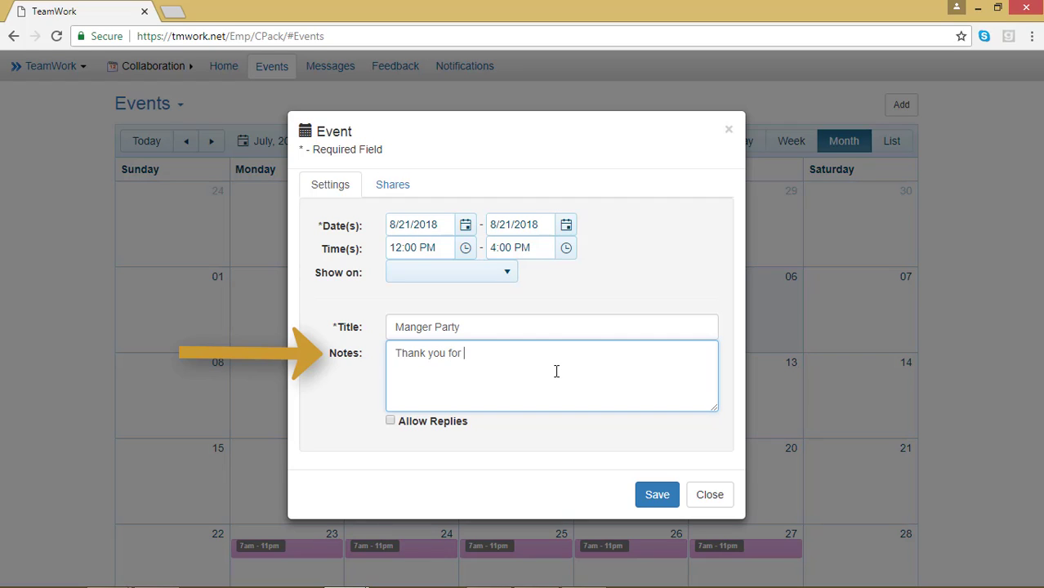
pyautogui.write('employee week. Keep se')
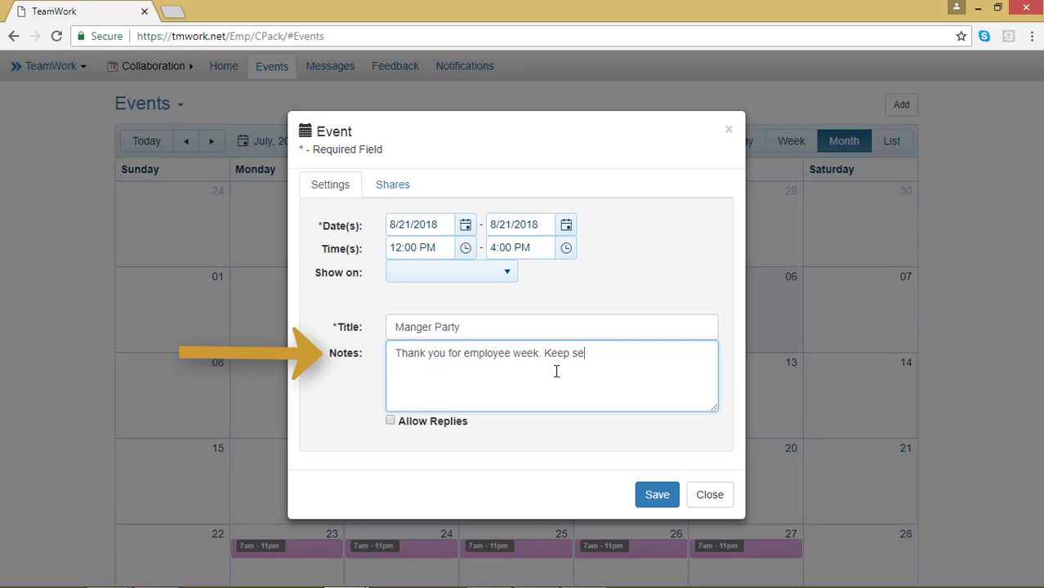
pyautogui.write('cret')
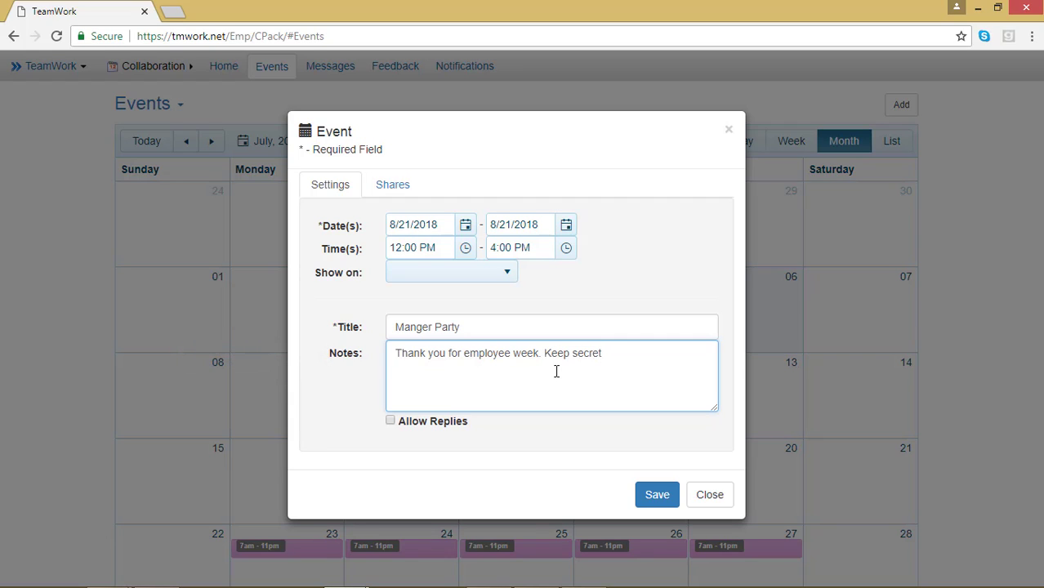
pyautogui.write('.')
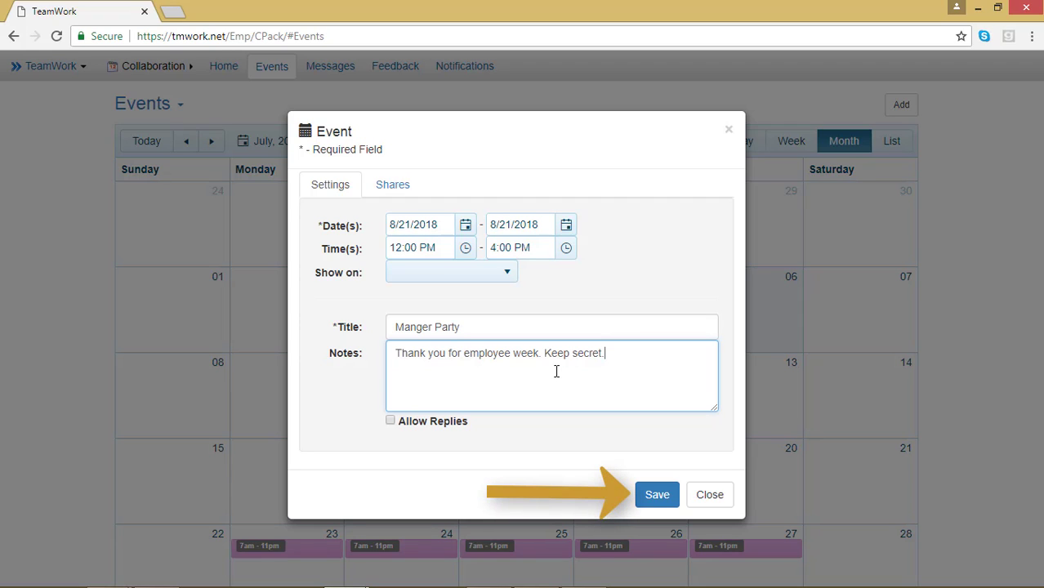
pyautogui.click(667, 501)
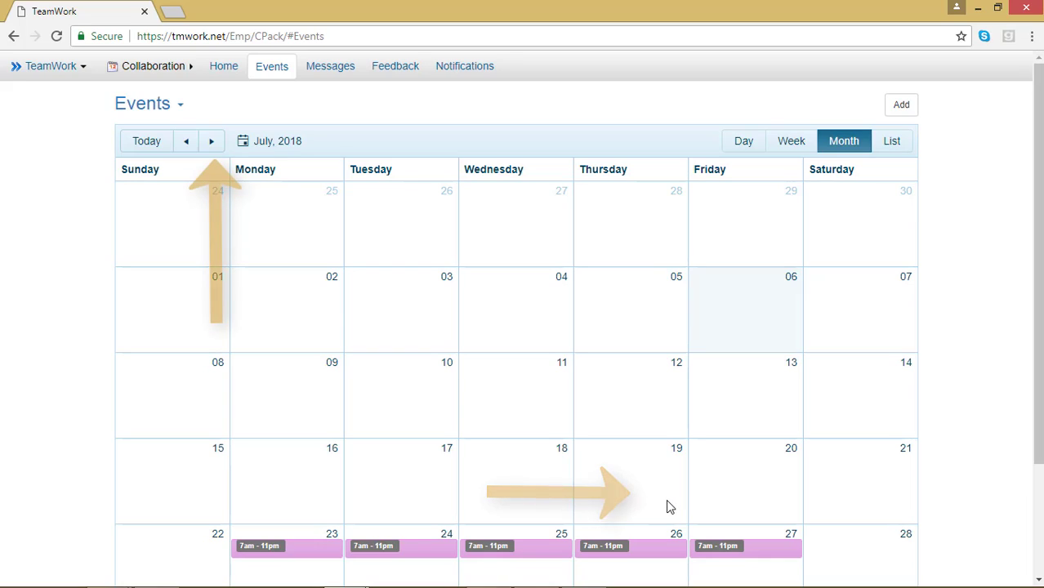
# Open the August 21, 2018 event's sharing options and list candidates by Individual with Employee.
pyautogui.click(212, 145)
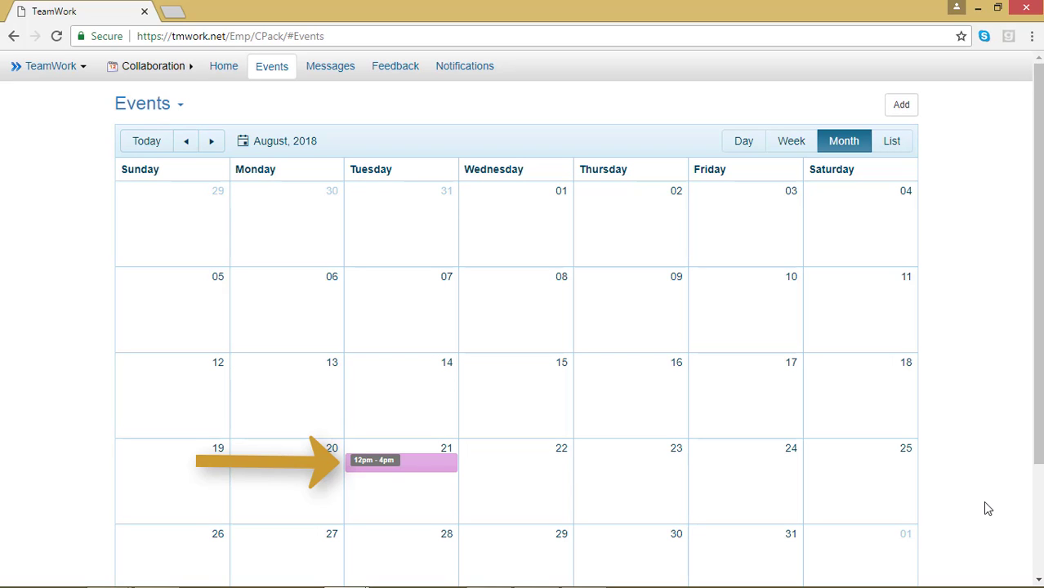
pyautogui.click(407, 468)
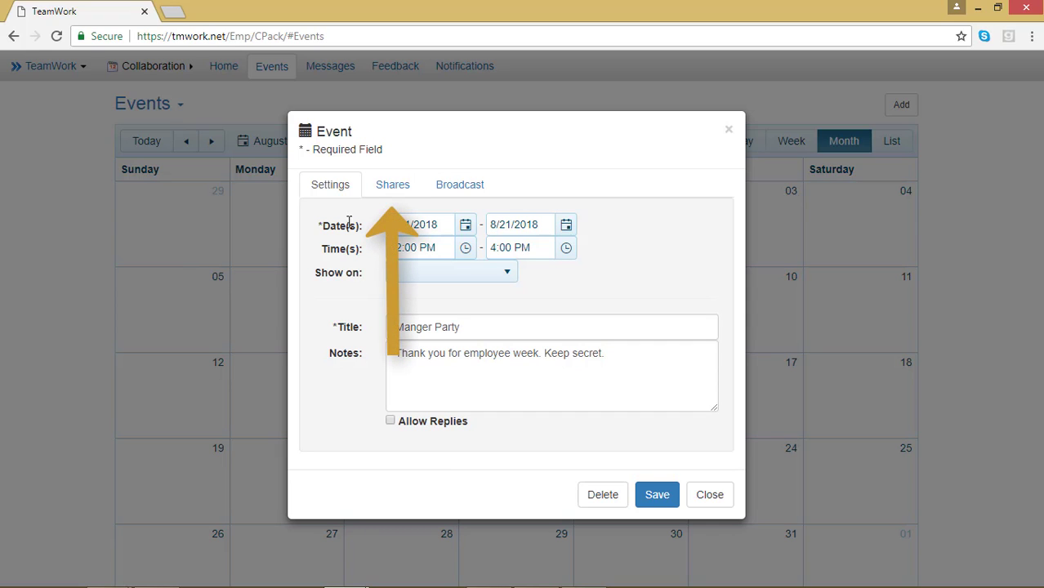
pyautogui.click(372, 187)
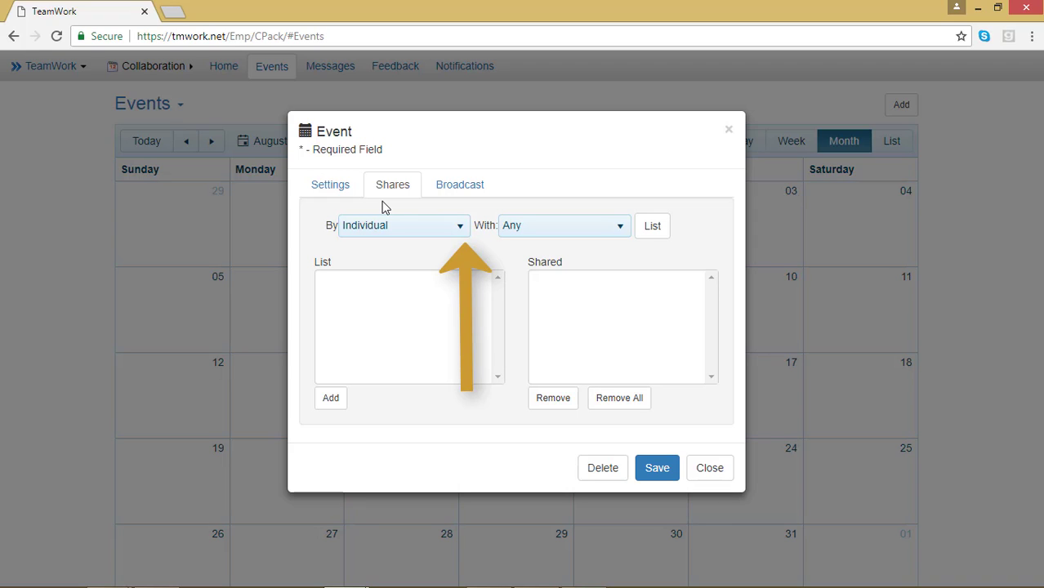
pyautogui.click(461, 232)
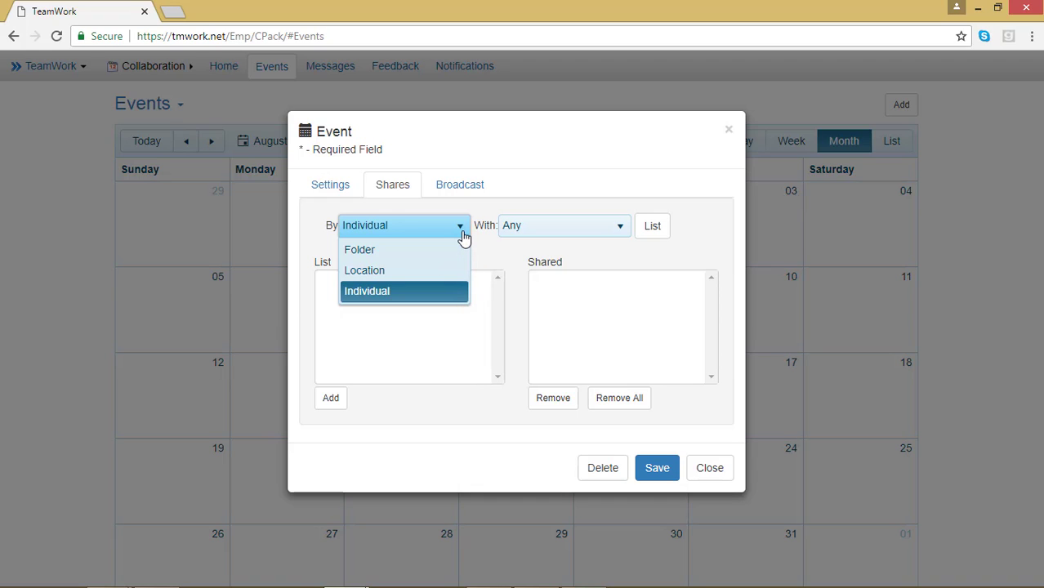
pyautogui.click(434, 288)
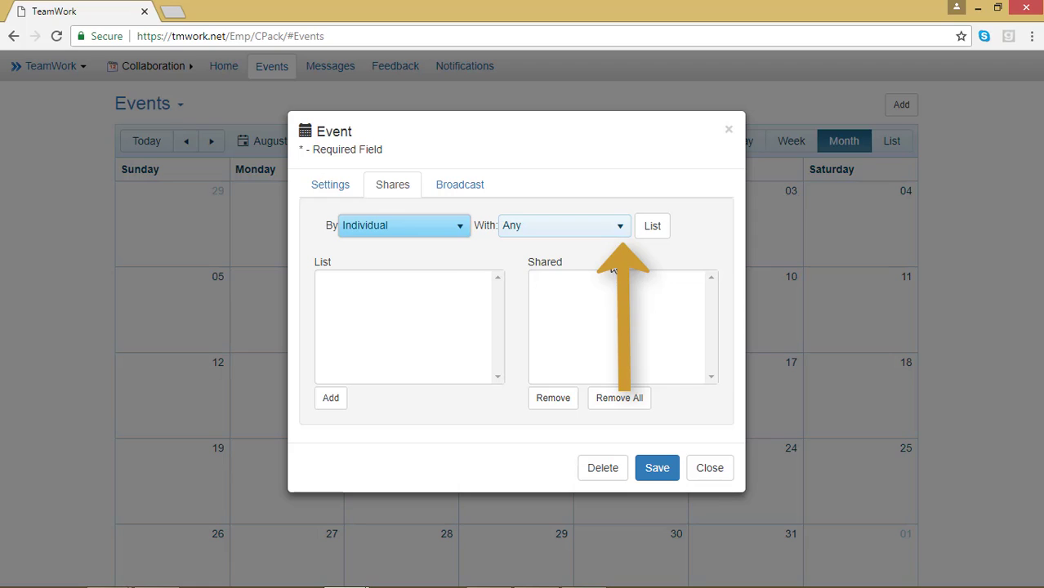
pyautogui.click(621, 229)
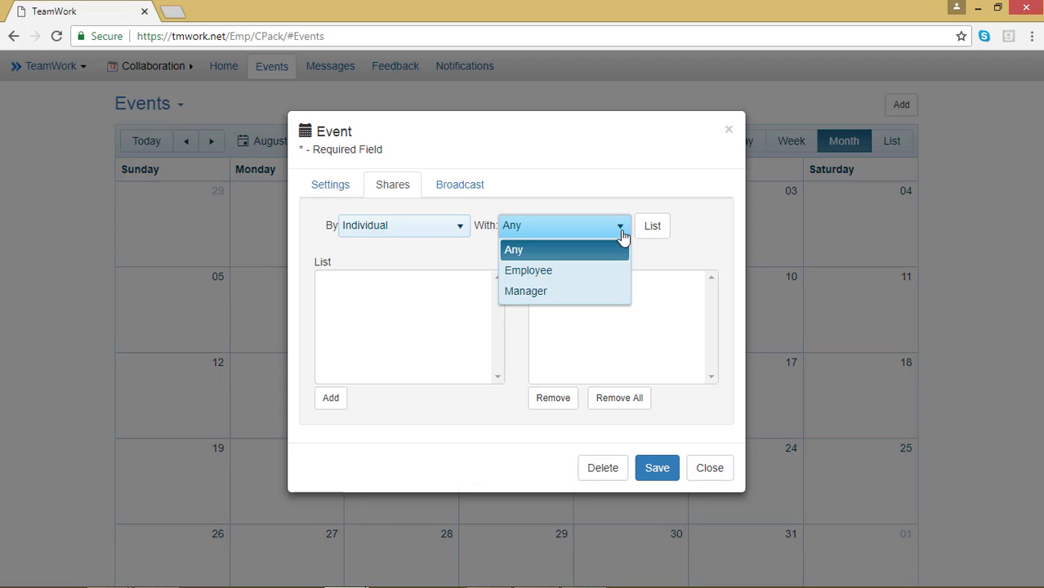
pyautogui.click(593, 271)
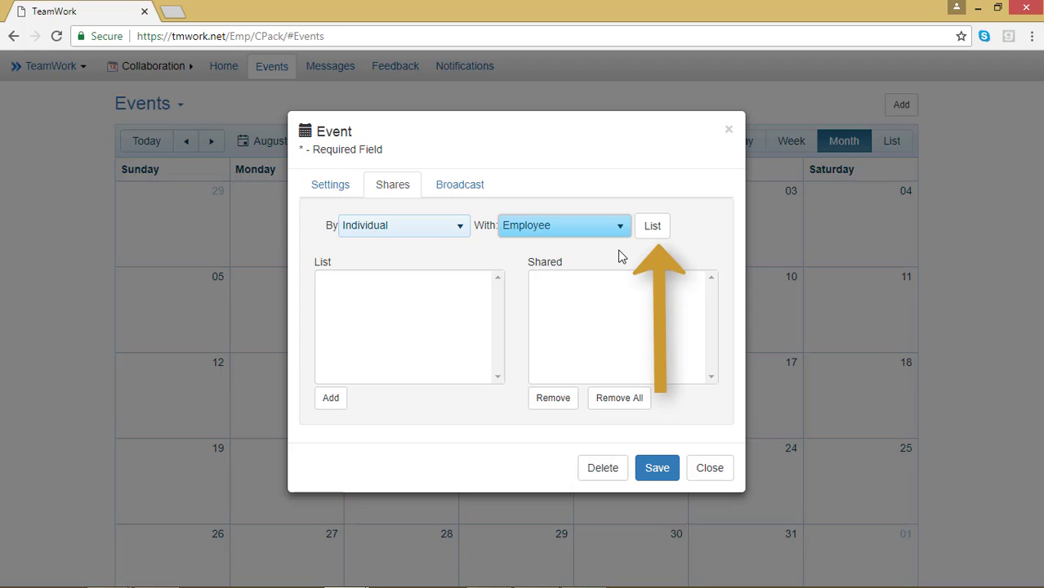
pyautogui.click(665, 230)
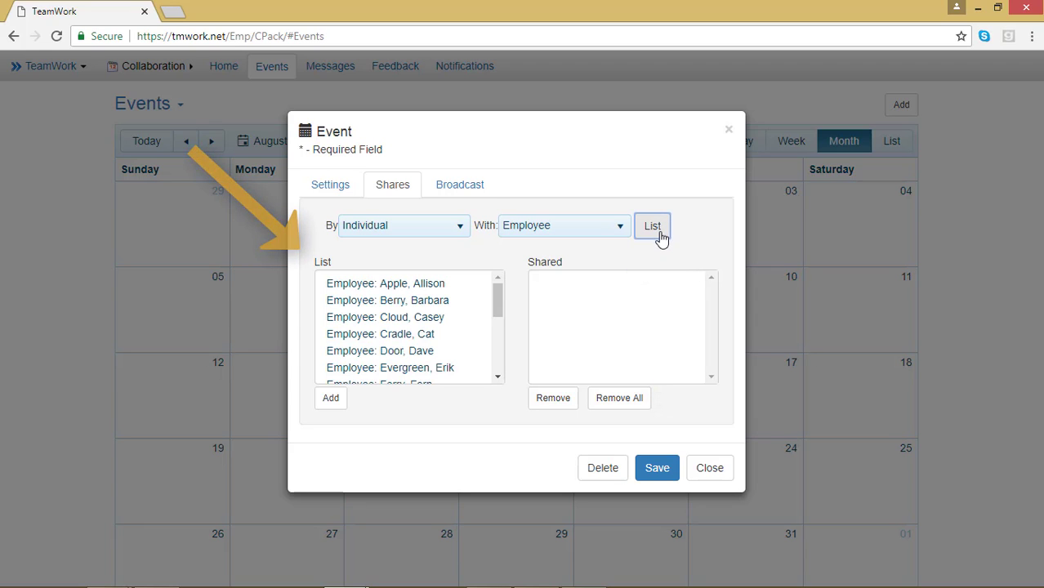
# Share the event with the first listed employee and with all the remaining employees in the list.
pyautogui.click(428, 288)
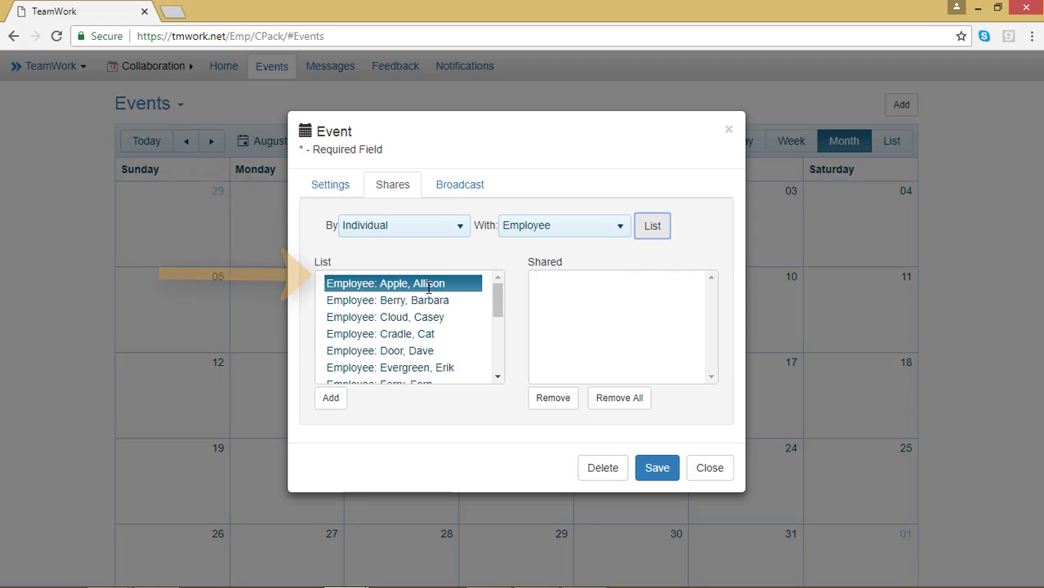
pyautogui.click(335, 407)
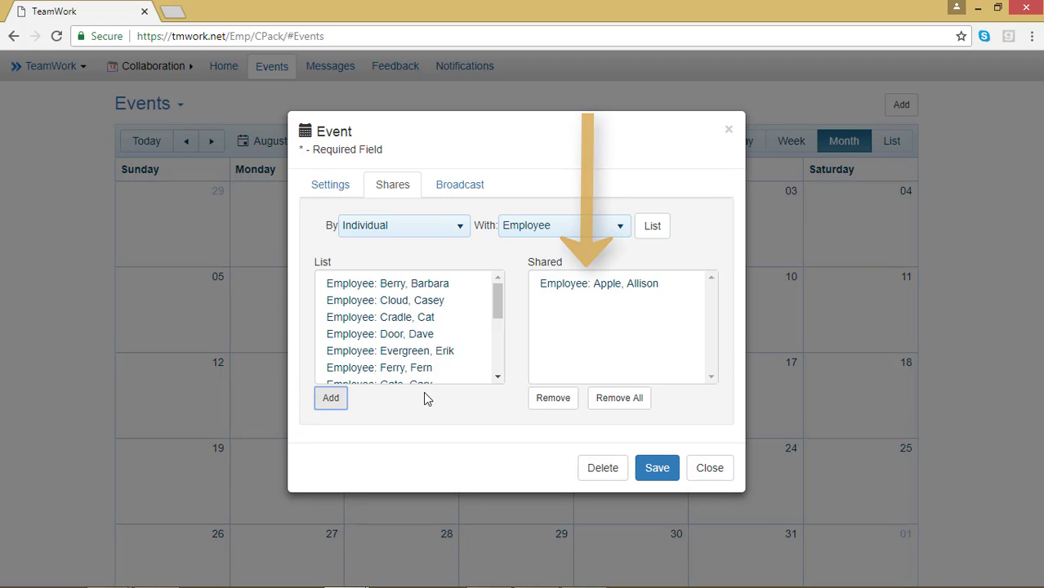
pyautogui.click(441, 284)
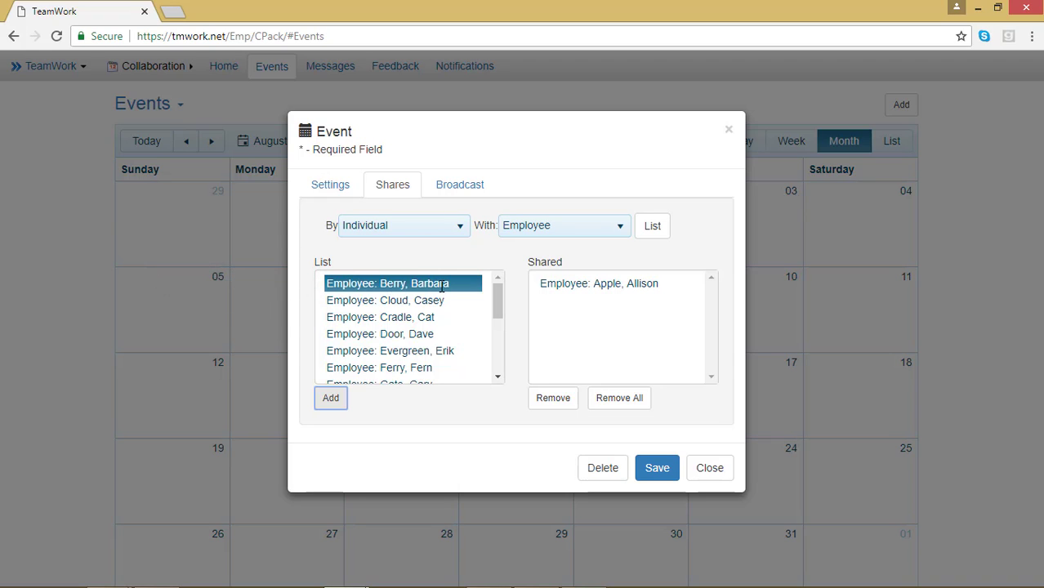
pyautogui.moveTo(498, 305); pyautogui.dragTo(504, 396)
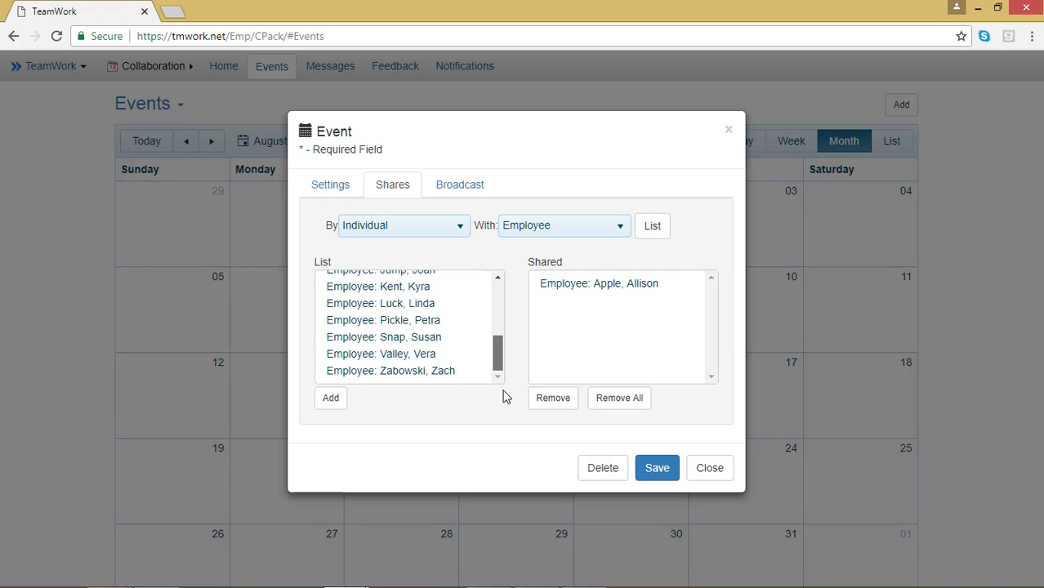
pyautogui.keyDown('shift'); pyautogui.click(448, 371); pyautogui.keyUp('shift')
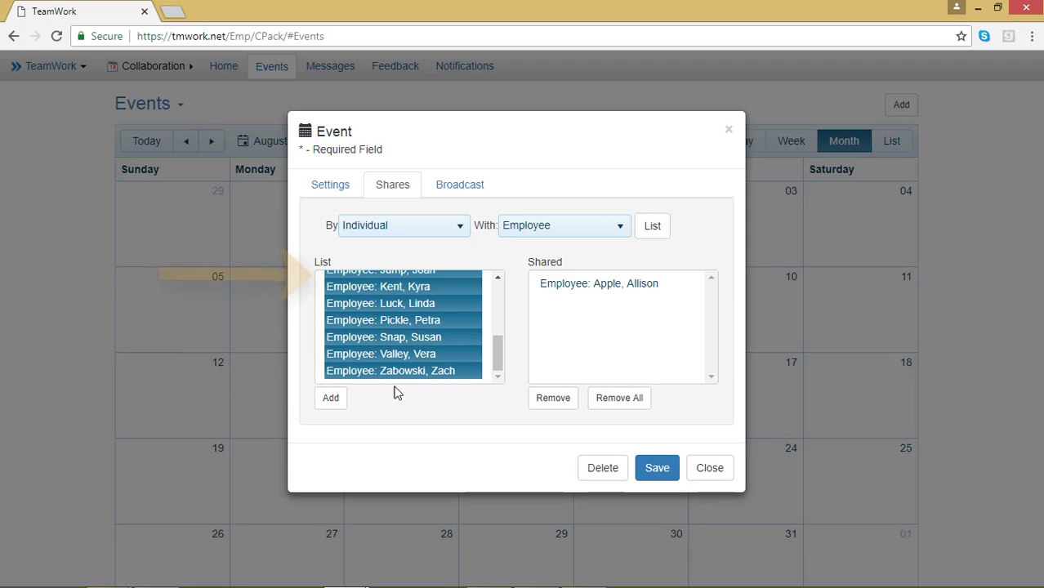
pyautogui.click(343, 404)
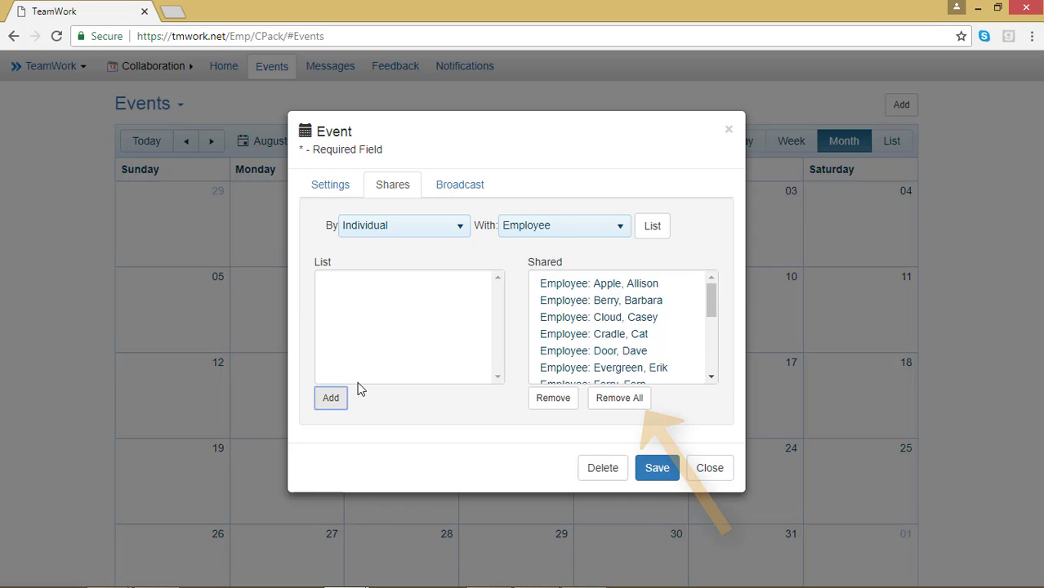
# Remove the sixth employee from the event's shared list and save the event.
pyautogui.click(586, 369)
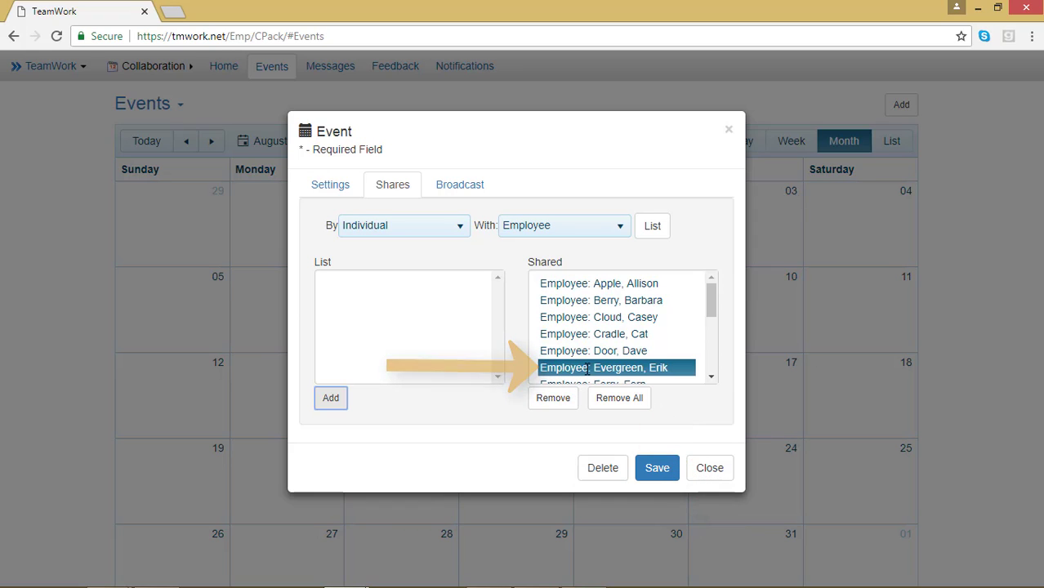
pyautogui.click(553, 401)
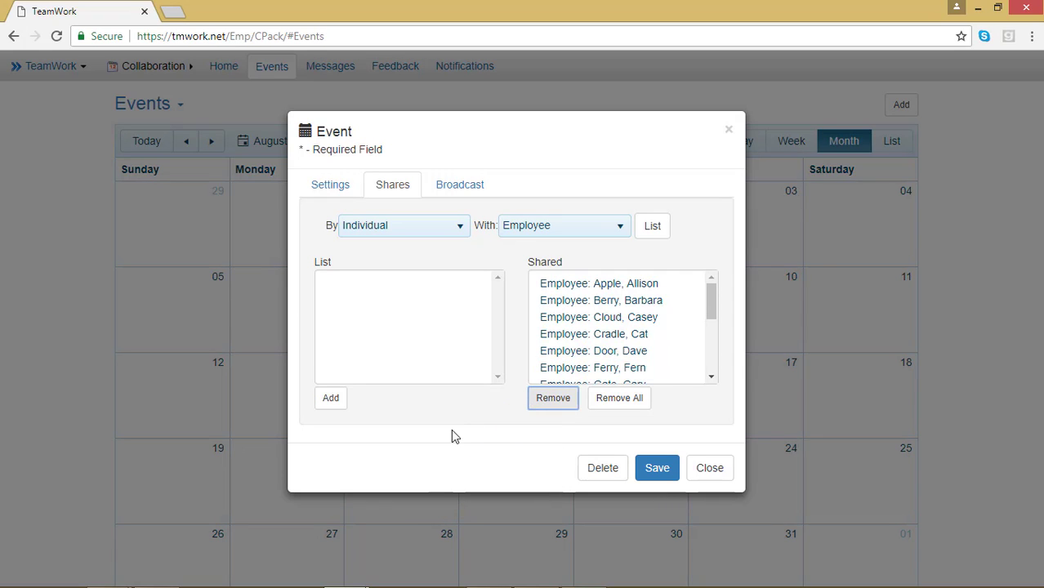
pyautogui.click(658, 469)
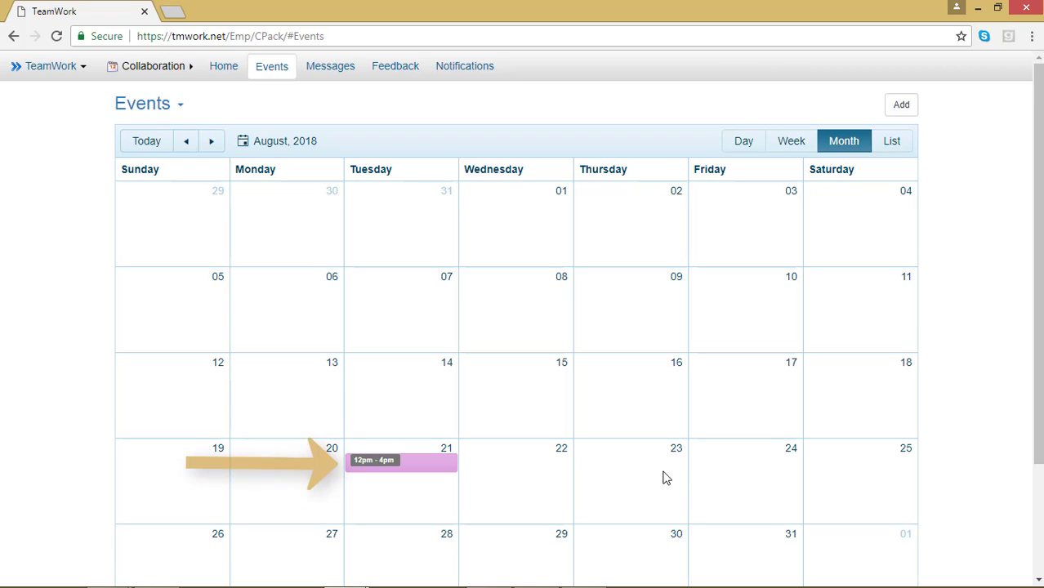
# Reopen the August 21 event, broadcast it by email to everyone with share access, and save it.
pyautogui.click(424, 465)
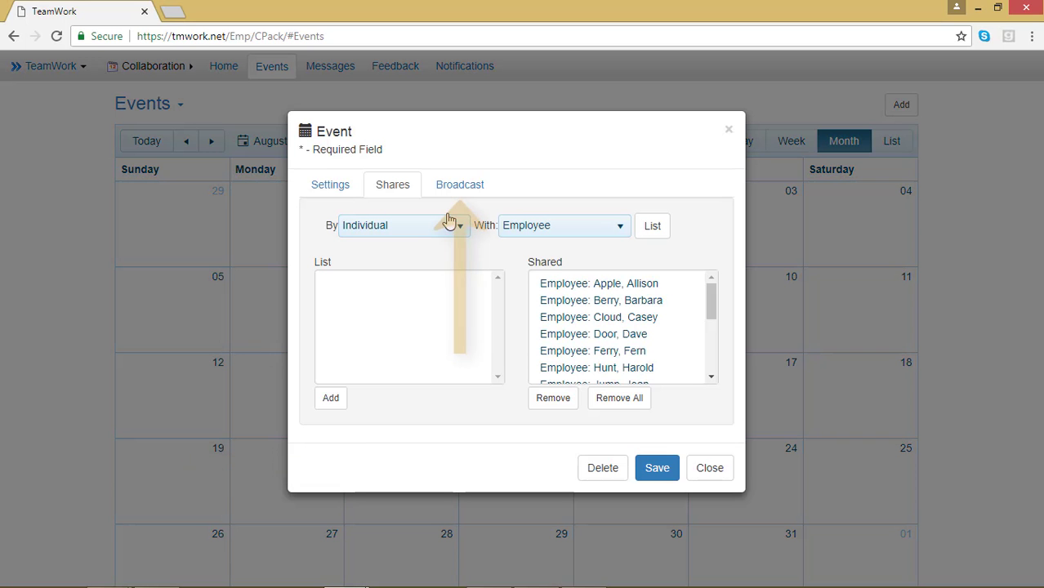
pyautogui.click(460, 188)
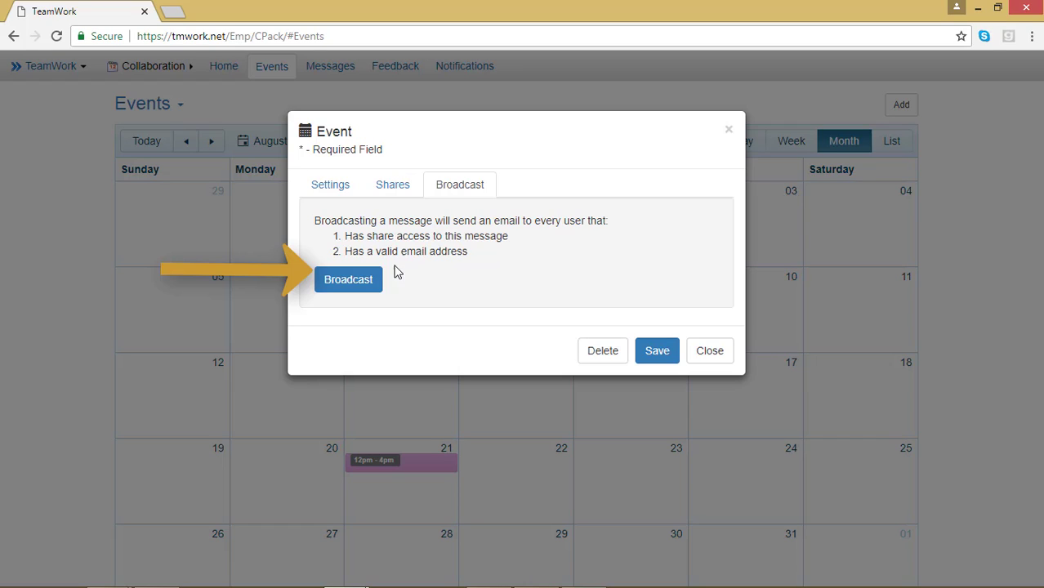
pyautogui.click(349, 286)
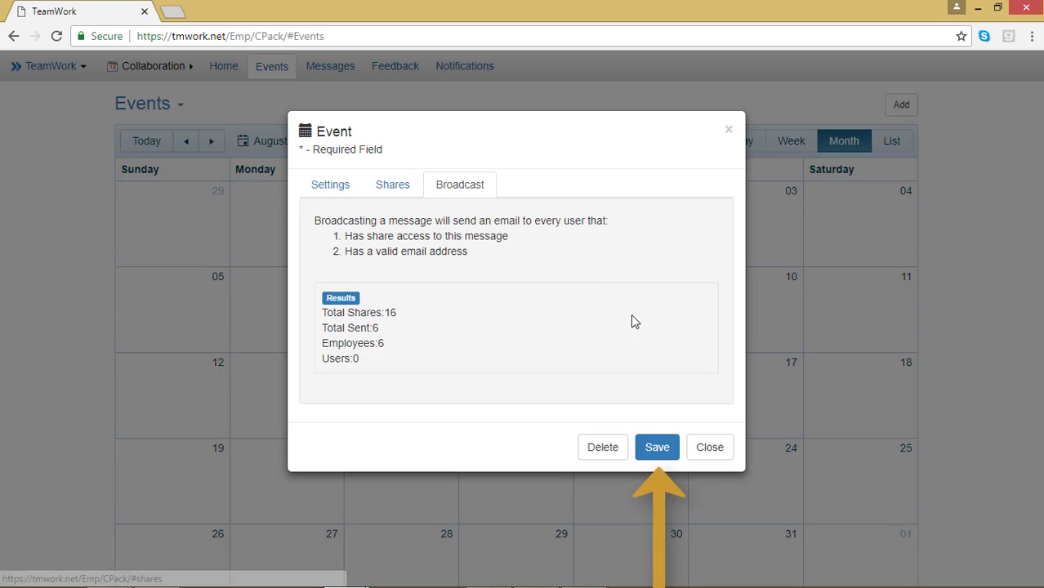
pyautogui.click(658, 447)
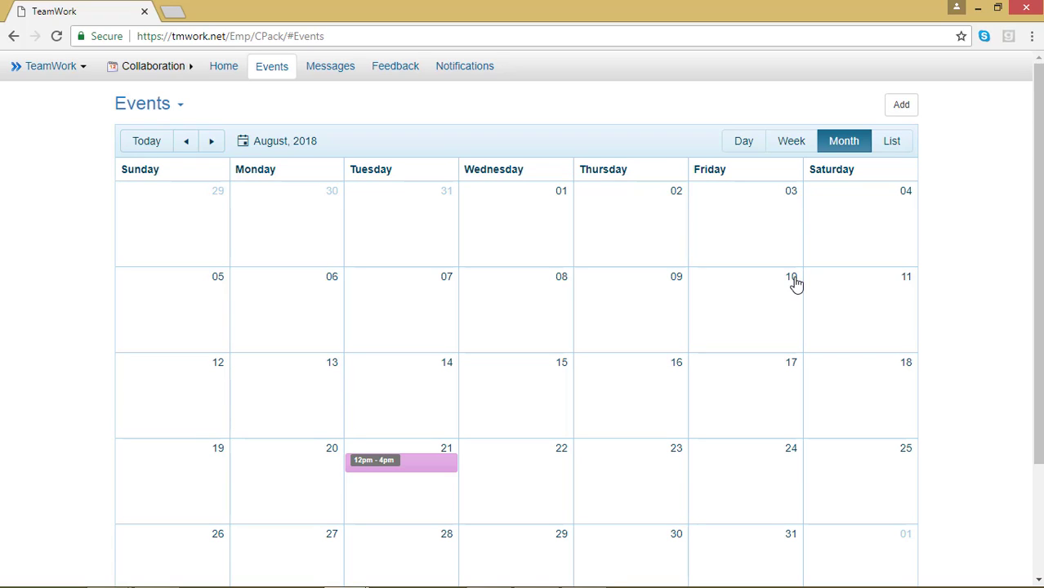
# Delete the August 21 event from the calendar and confirm the deletion.
pyautogui.click(424, 466)
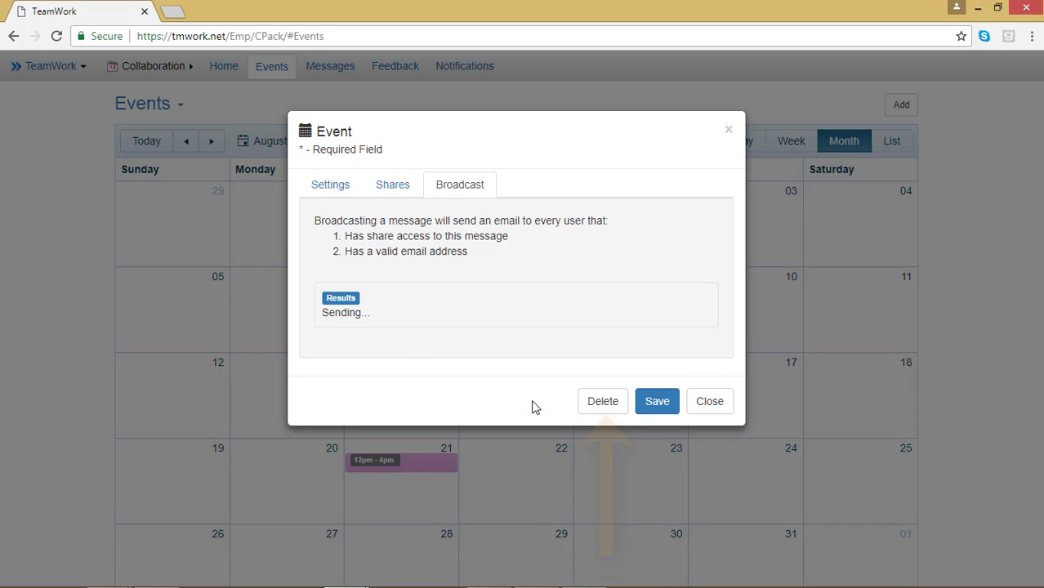
pyautogui.click(587, 403)
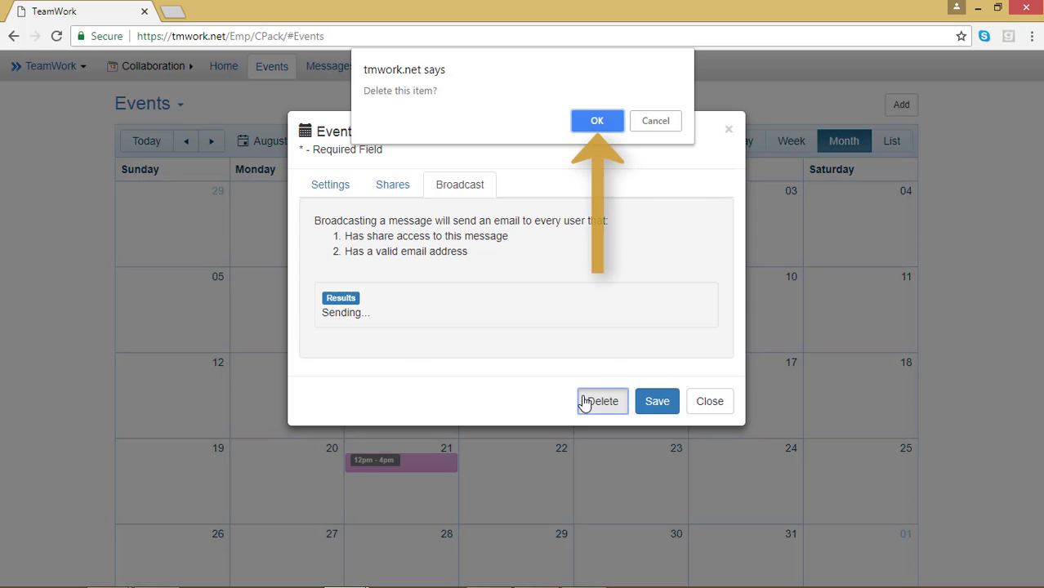
pyautogui.click(595, 120)
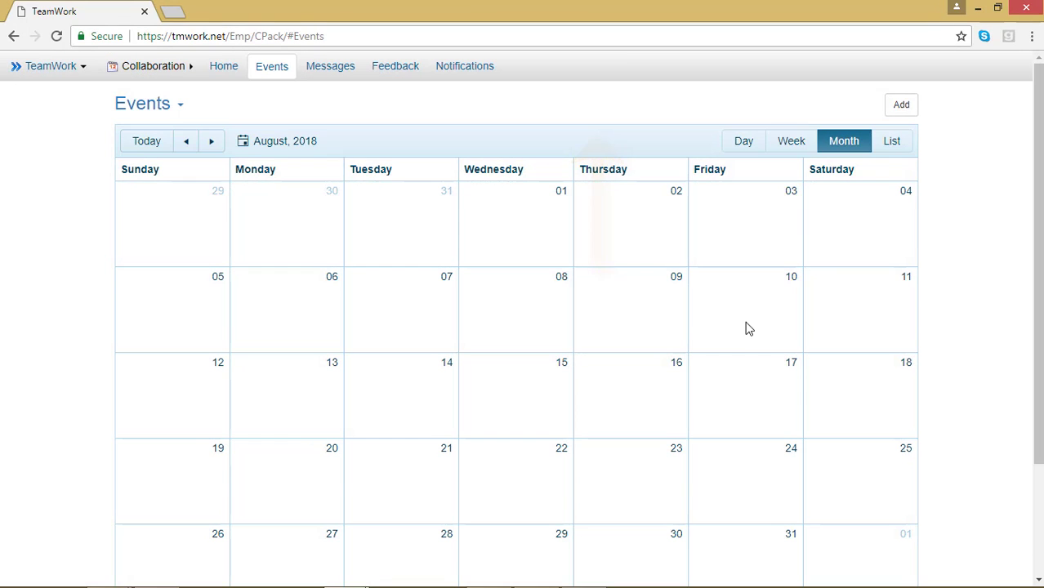